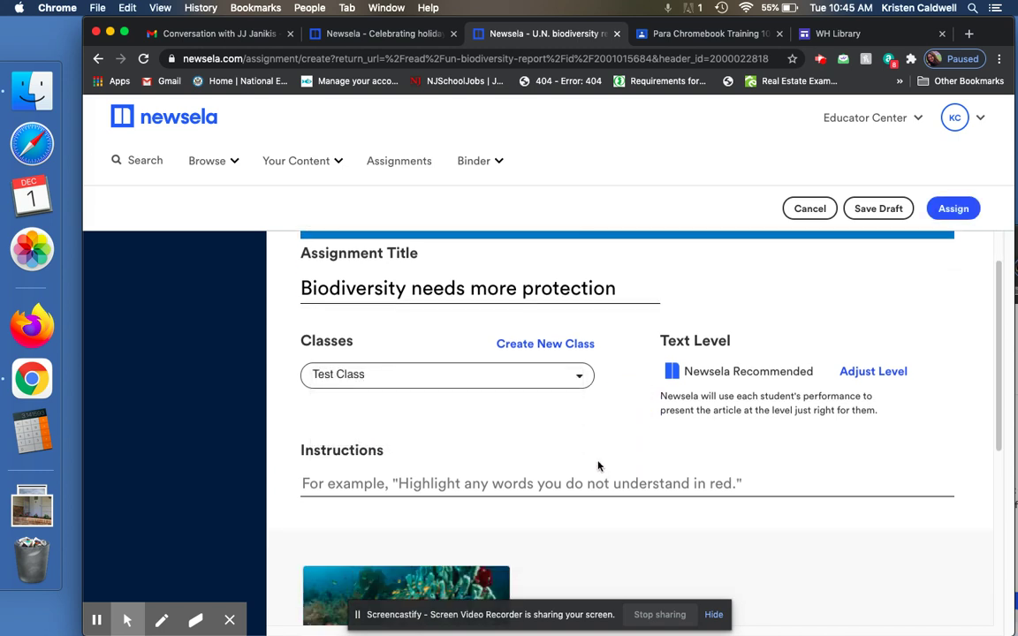
Write instructions asking students to read this article and complete the writing assignment and short quiz
click(584, 449)
text(Please r)
key(BackSpace)
text(e read this article,and complete the writing assignment and short quiz as well.)
click(846, 345)
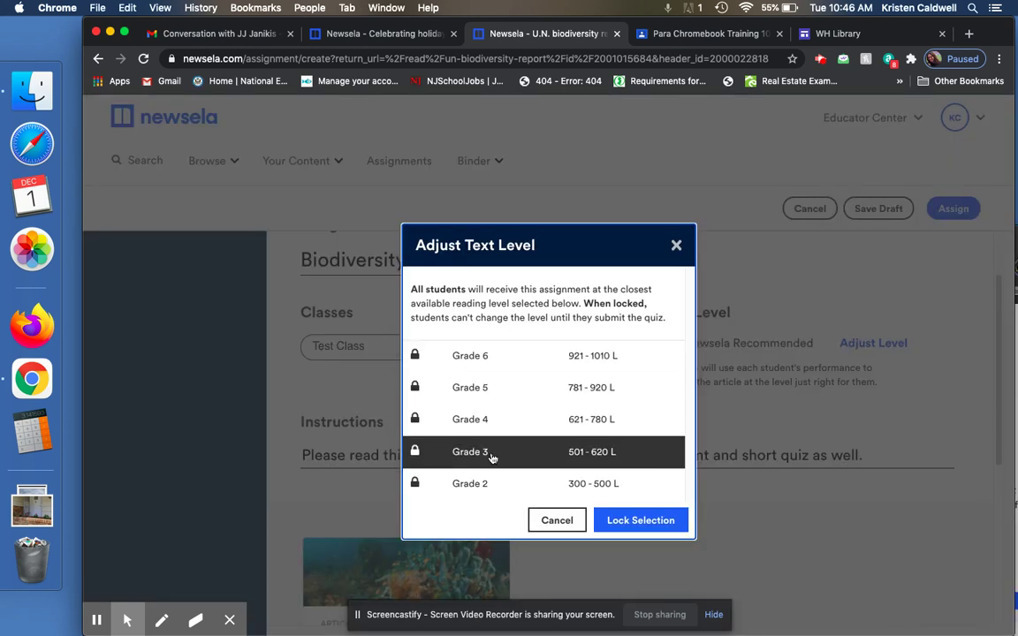
click(580, 358)
click(640, 520)
click(937, 347)
drag(1000, 357, 913, 277)
Assign the Biodiversity article to the class and share the assignment to Google Classroom
click(950, 208)
click(595, 354)
click(430, 346)
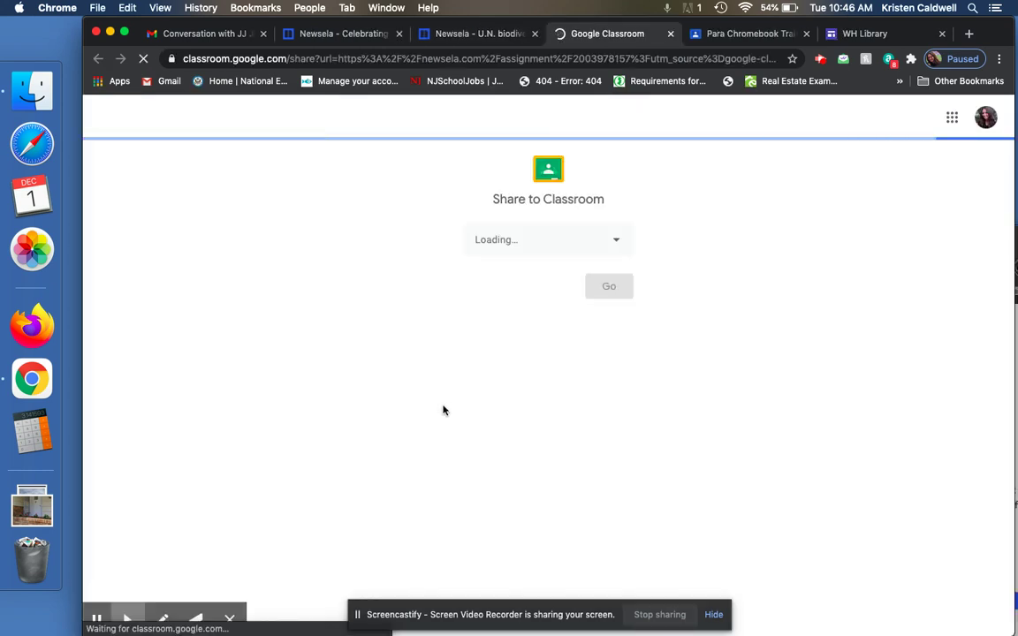
Start a new Create assignment post for the Library 1 class in Google Classroom
click(523, 245)
click(518, 426)
click(555, 301)
click(551, 331)
click(610, 345)
Title the assignment 'Newsela Article on Biodiversity'
text(New)
text(sela)
key(BackSpace)
text(la)
text(ty)
click(348, 249)
Enter instructions 'Please read this, complete the quiz, and the writing assignment' and confirm All students
text(Please read this, complete the quiz,and the writing assignment.)
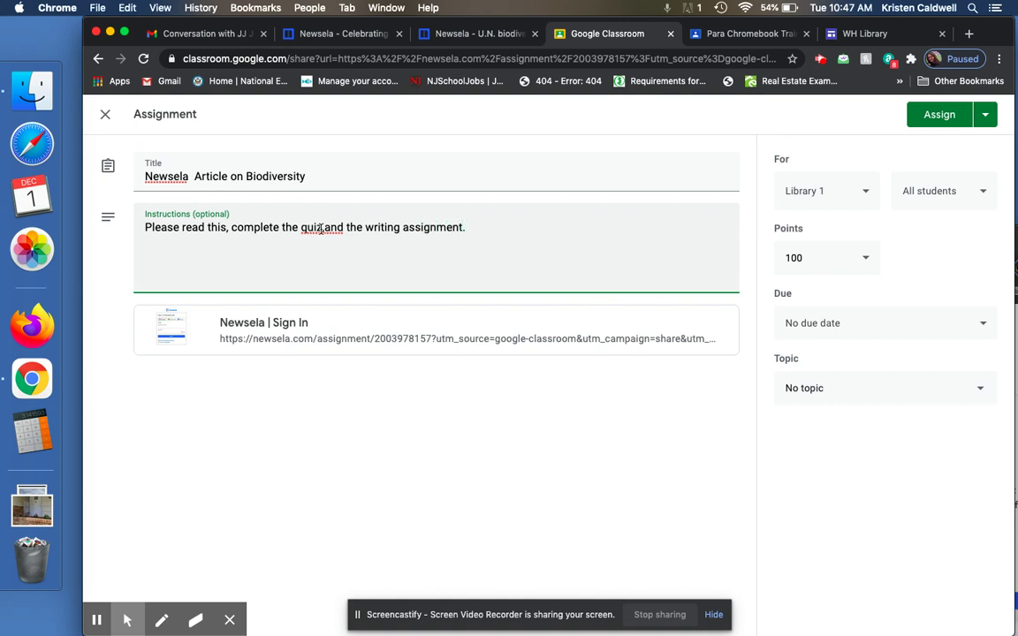
click(326, 227)
click(513, 221)
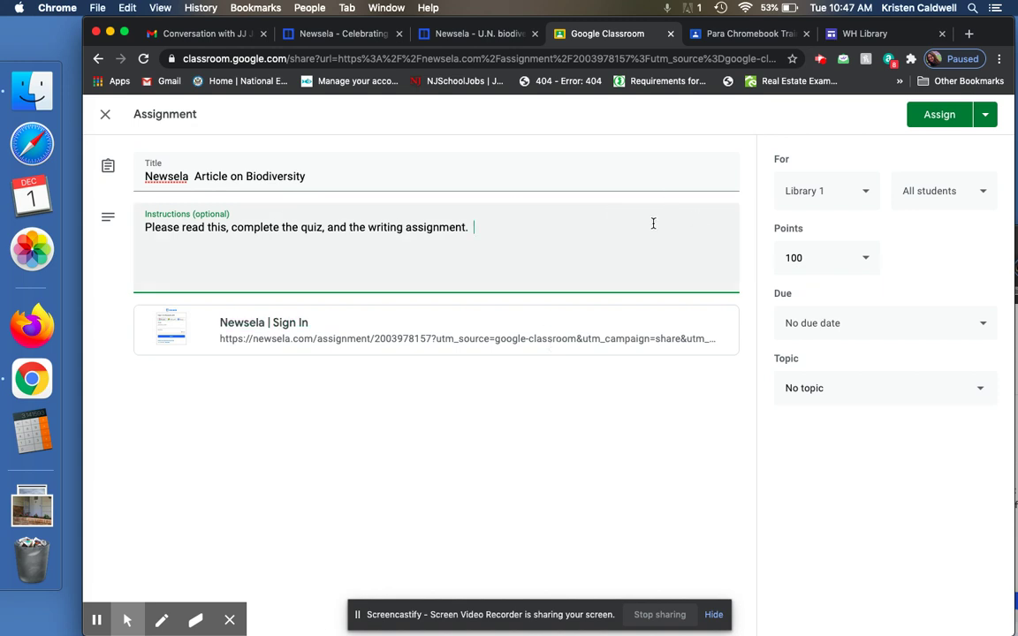
click(913, 198)
click(875, 176)
Set the due date to Thursday, Dec 3 at 11:59 PM
click(823, 321)
click(807, 375)
click(893, 446)
click(840, 425)
click(871, 295)
Leave the topic unset and open the Assign button's other posting options
click(806, 392)
click(769, 320)
click(984, 115)
Choose Schedule and change the Dec 2, 2020 posting time from 8:00 AM to 11:00 AM
click(924, 145)
click(540, 374)
click(505, 383)
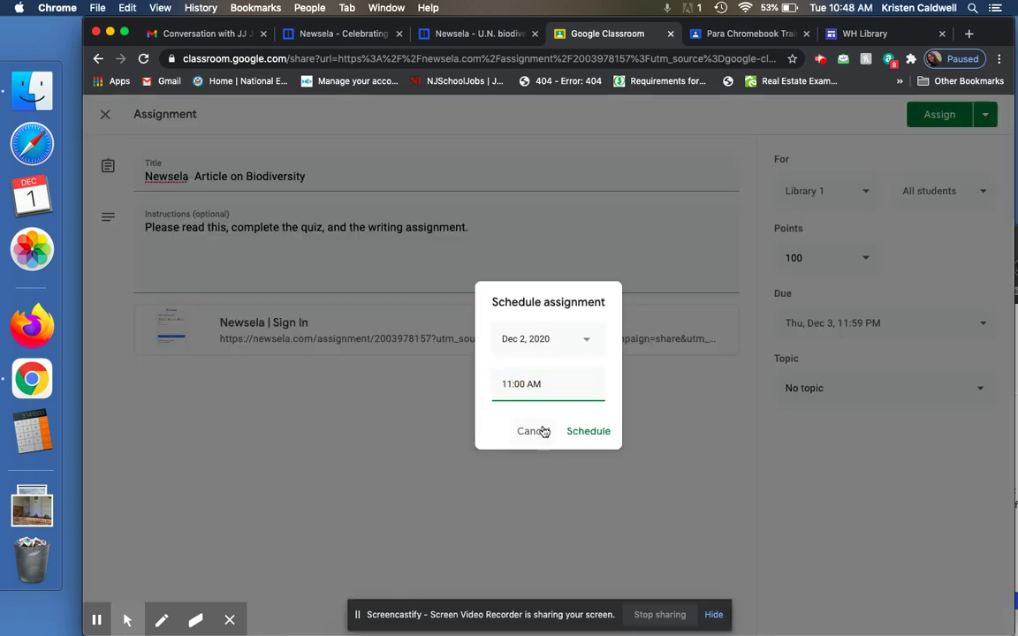